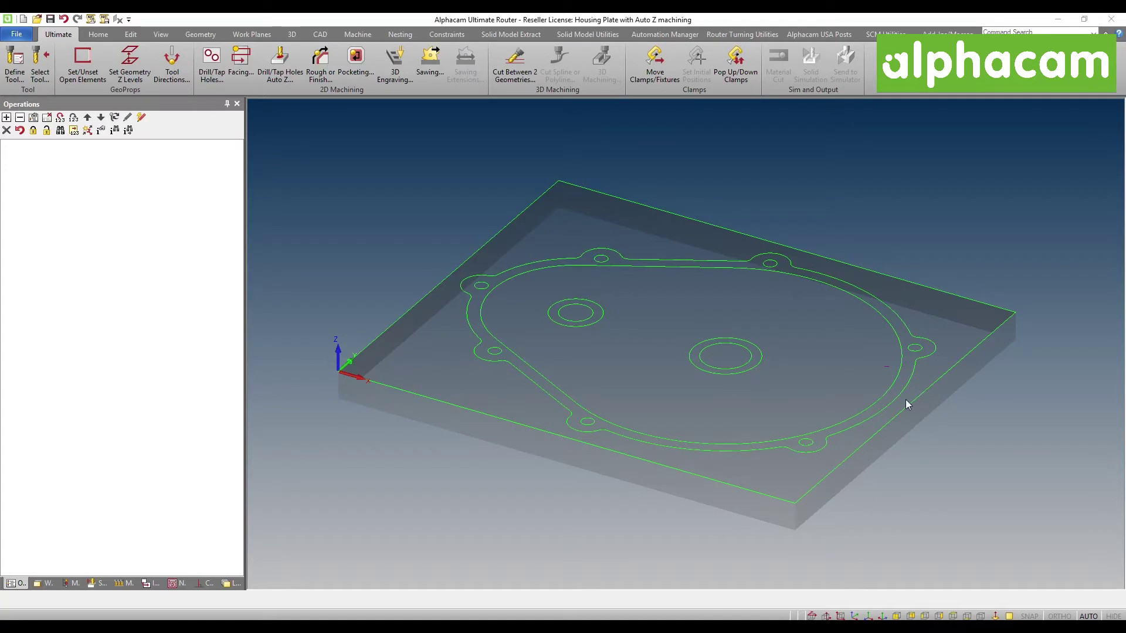
Step: Start a Facing operation and confirm the -1 final depth on Levels and Cuts
middle_click_drag(809, 364, 810, 355)
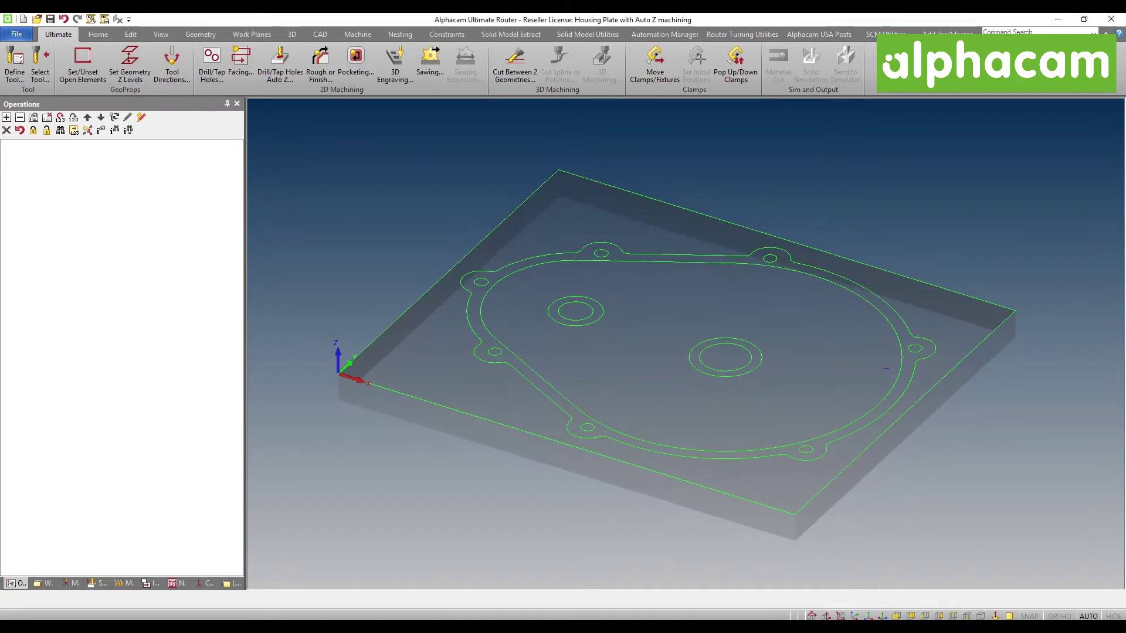
left_click(246, 63)
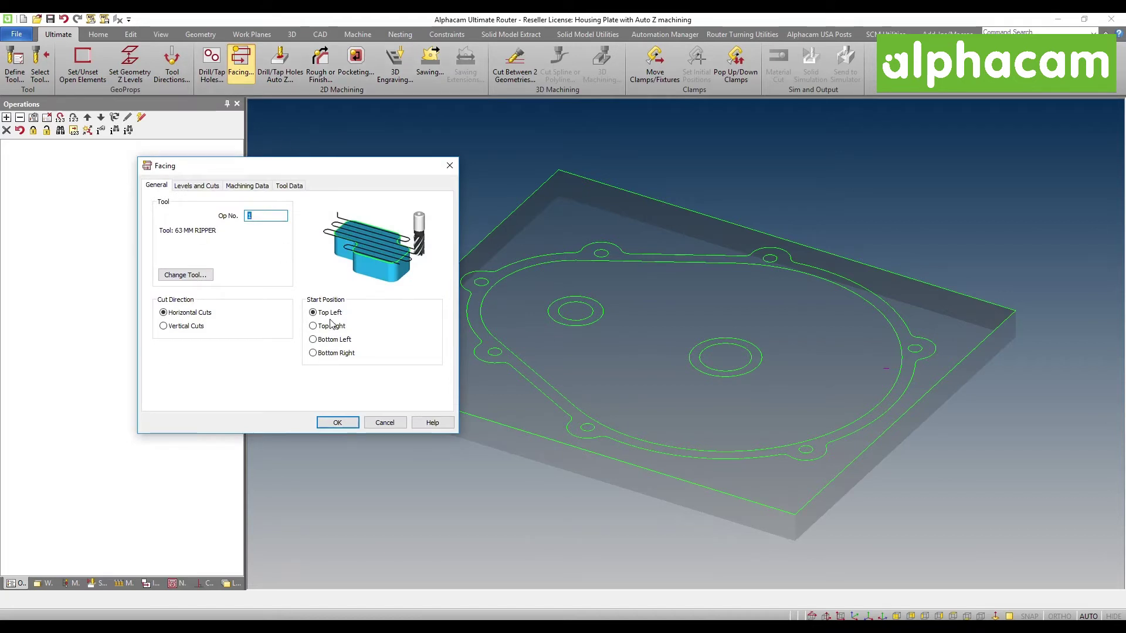
left_click(197, 186)
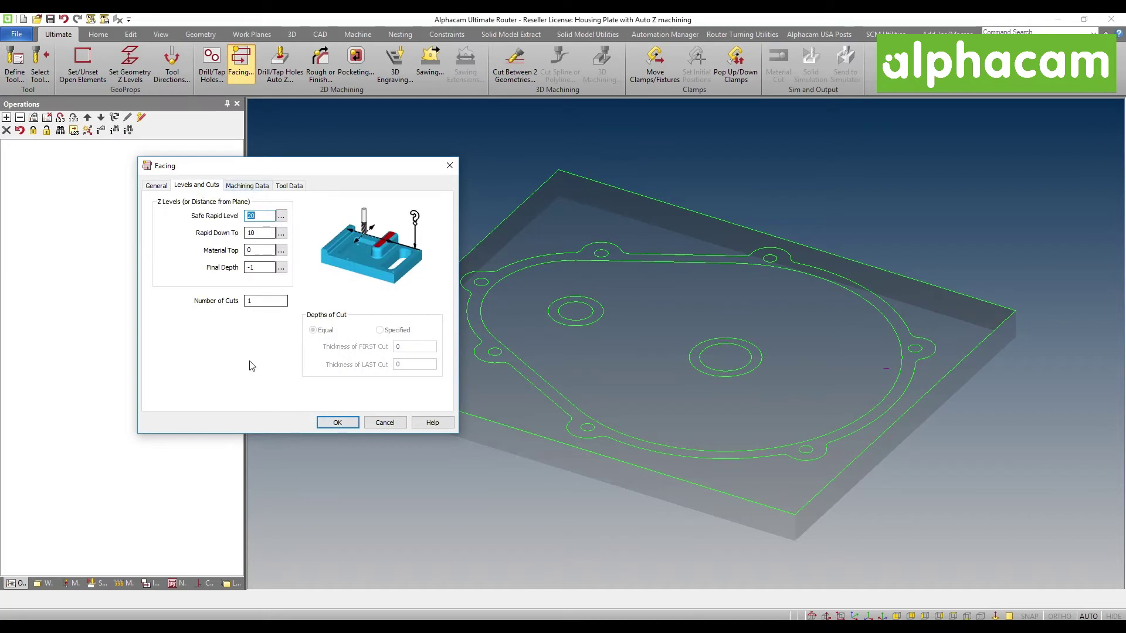
left_click(256, 268)
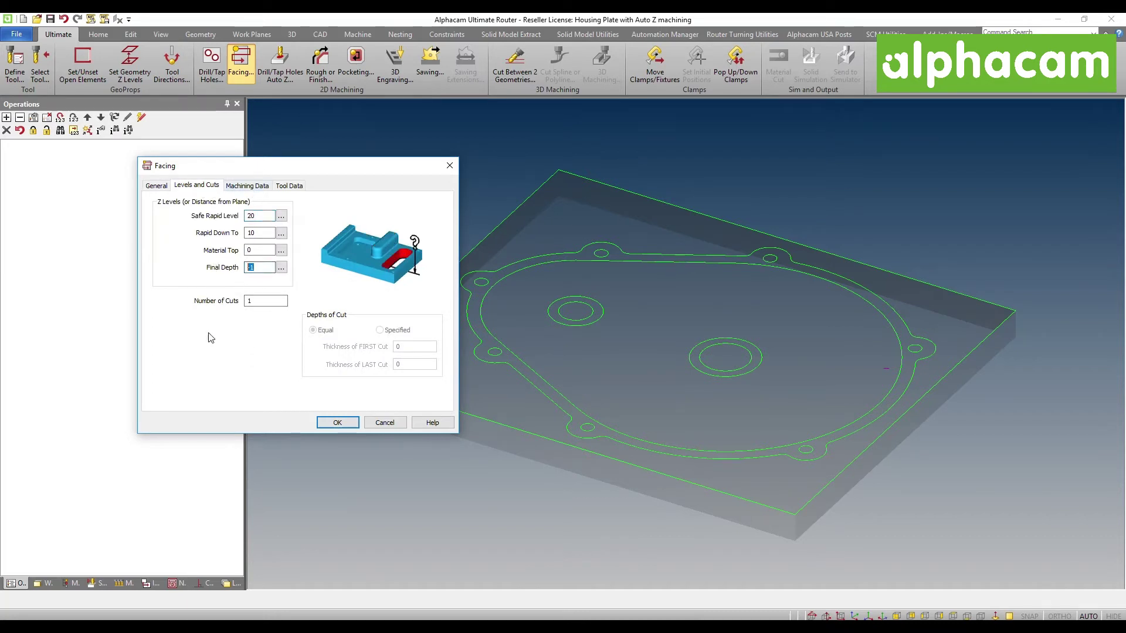
Step: Turn off Optimised Rapids and multiple-geometries-as-one, accept, and window-select the plate geometries
left_click(254, 186)
mouse_move(257, 306)
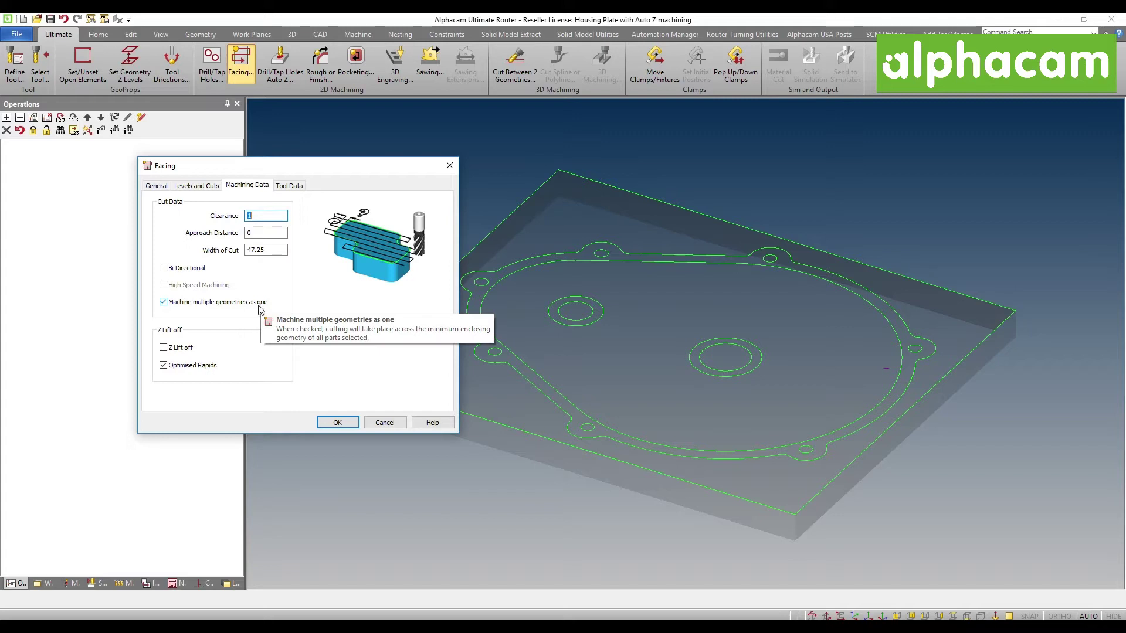
left_click(205, 368)
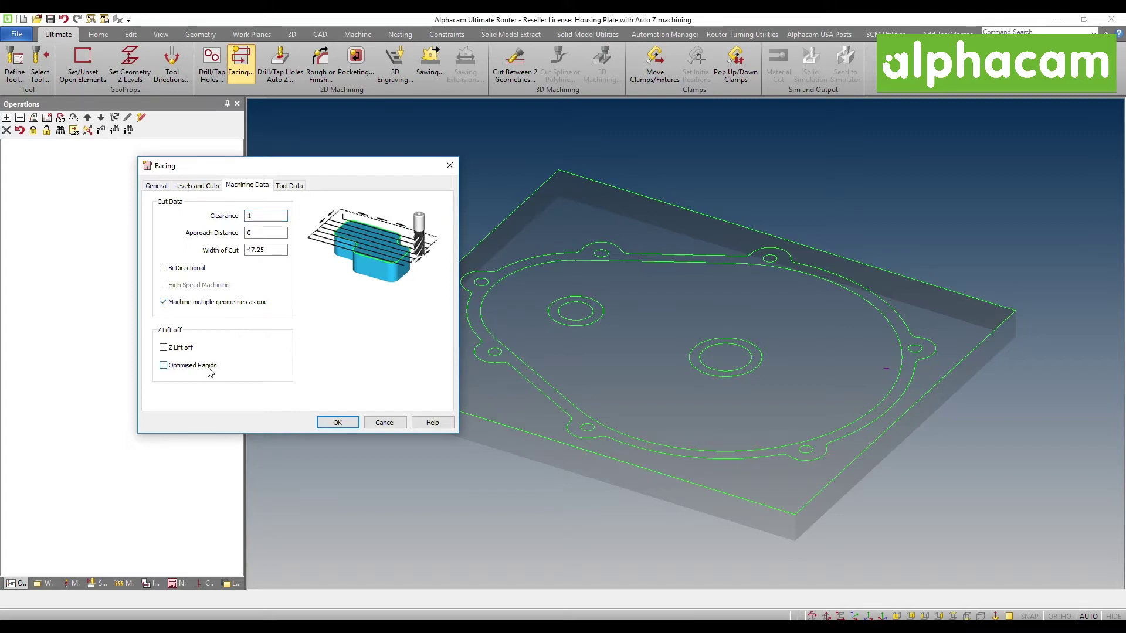
left_click(246, 302)
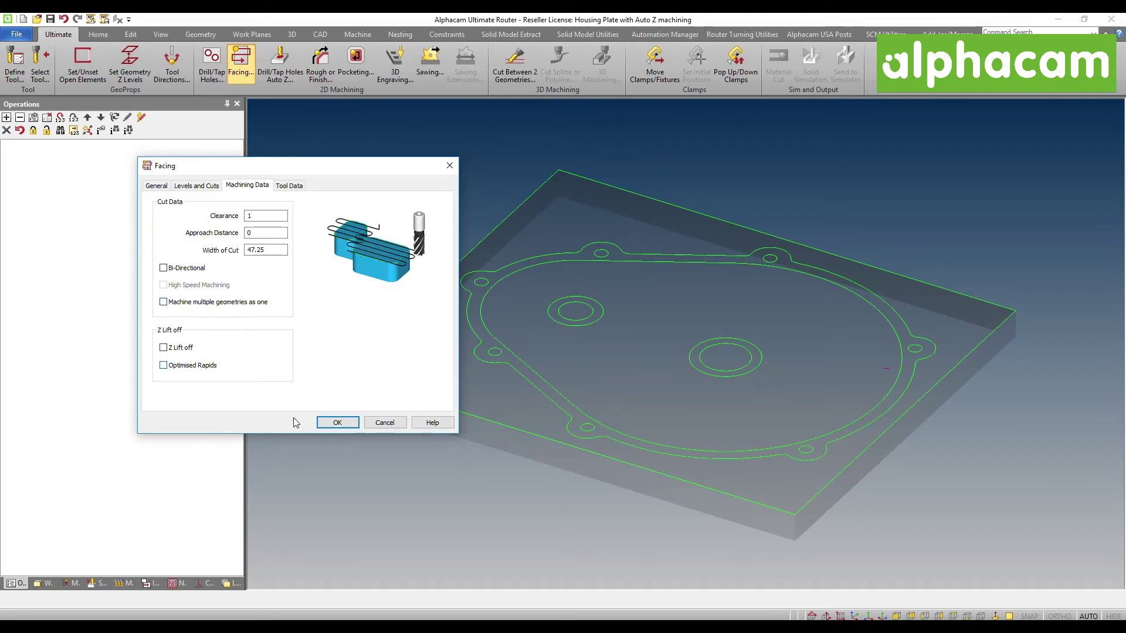
left_click(337, 422)
scroll(423, 420, "down", 3)
left_click(539, 241)
Step: Generate the facing toolpath on the plate and run it in Solid Simulation at increased speed
left_click(770, 534)
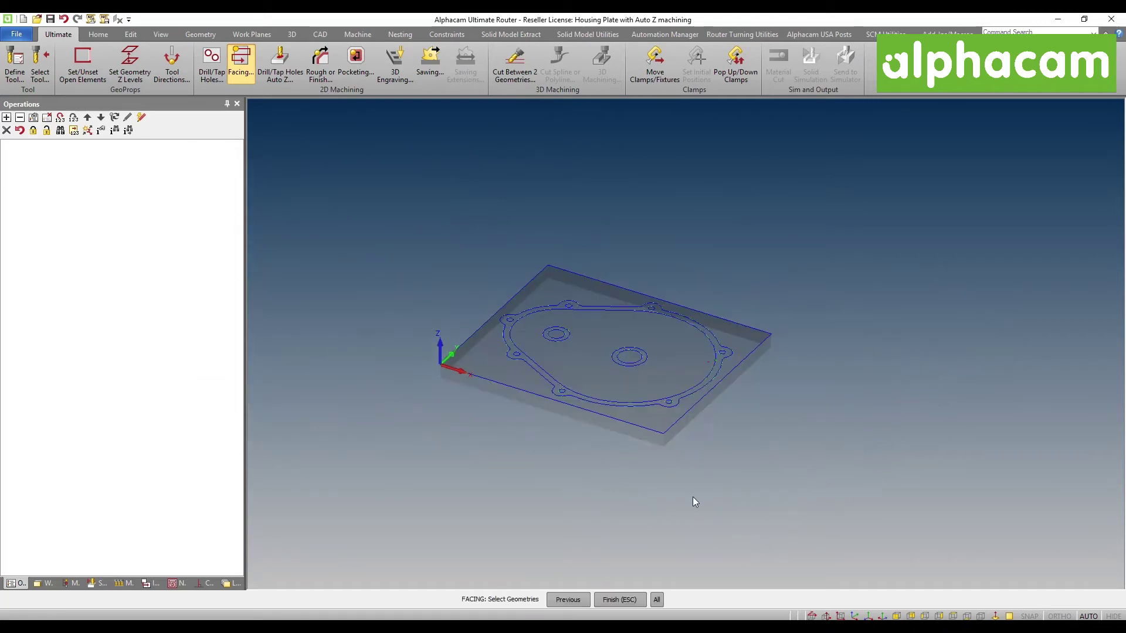
scroll(516, 352, "up", 3)
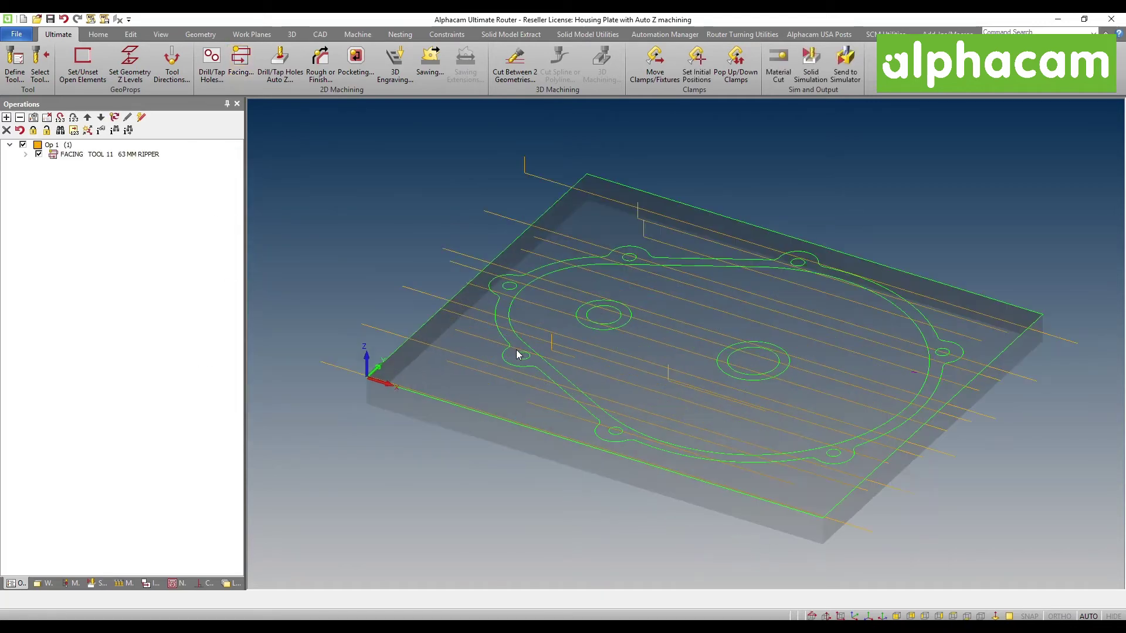
right_click(521, 207)
left_click(609, 196)
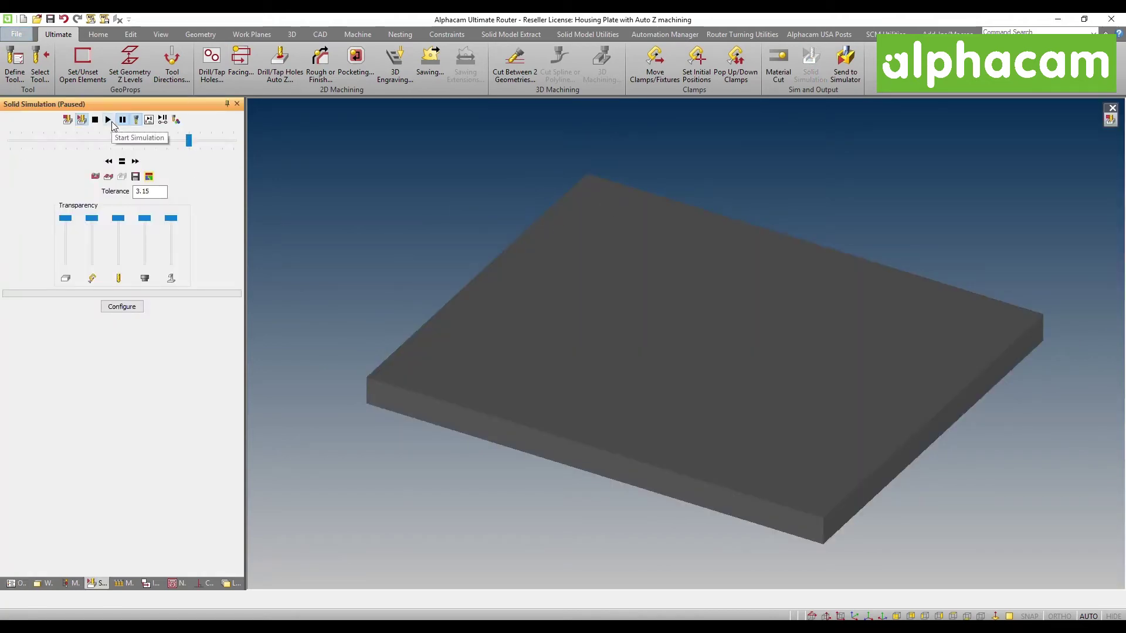
left_click(108, 120)
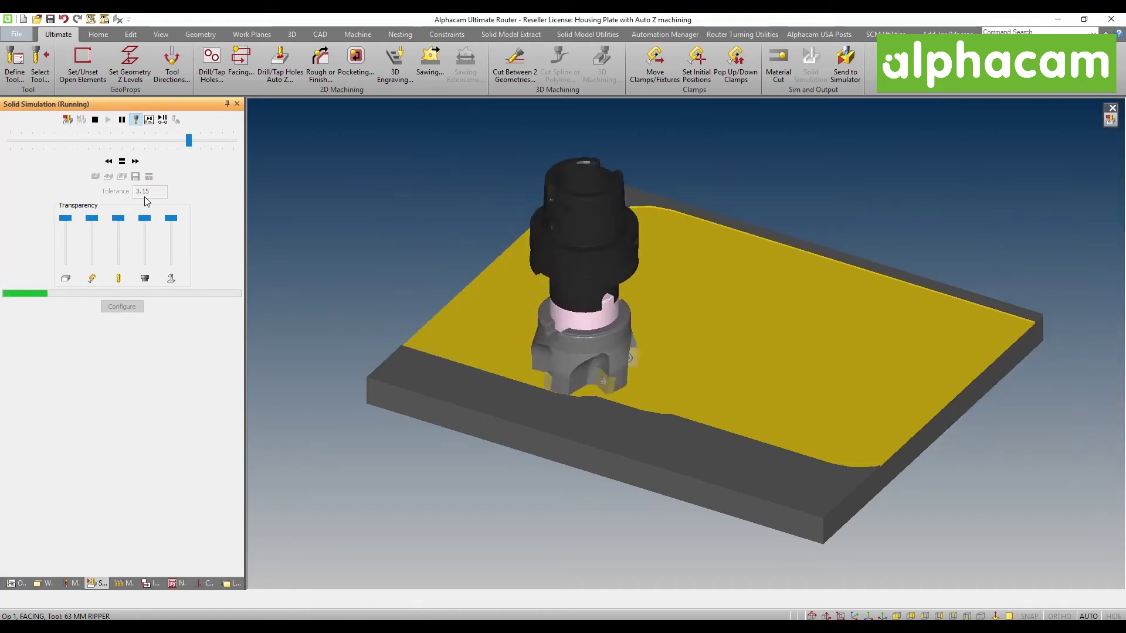
left_click(135, 162)
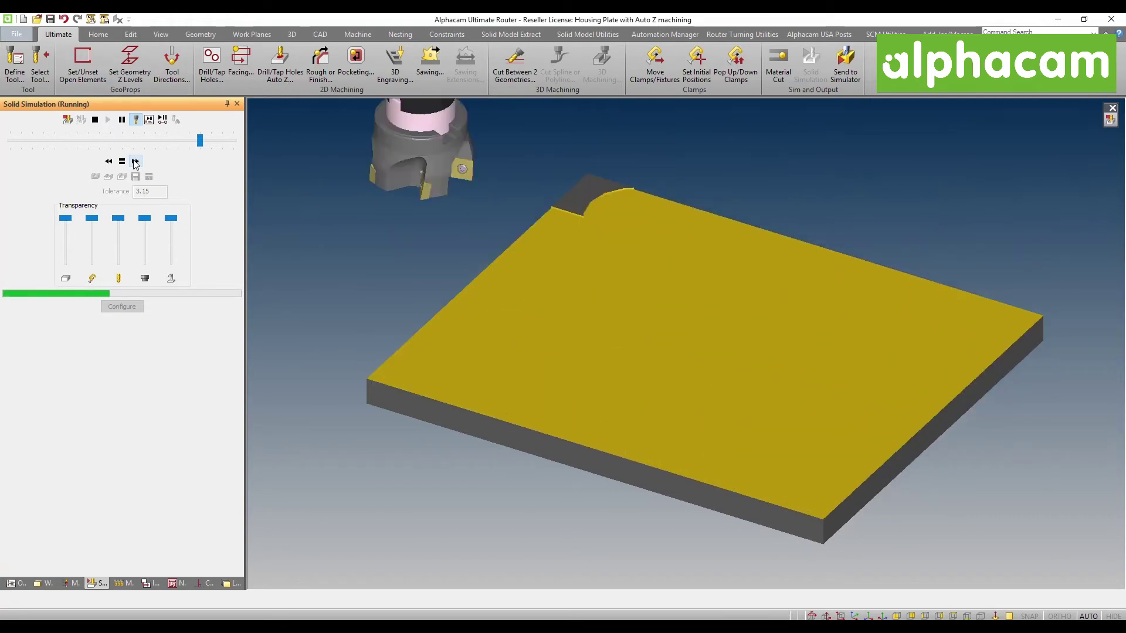
middle_click_drag(475, 284, 497, 287)
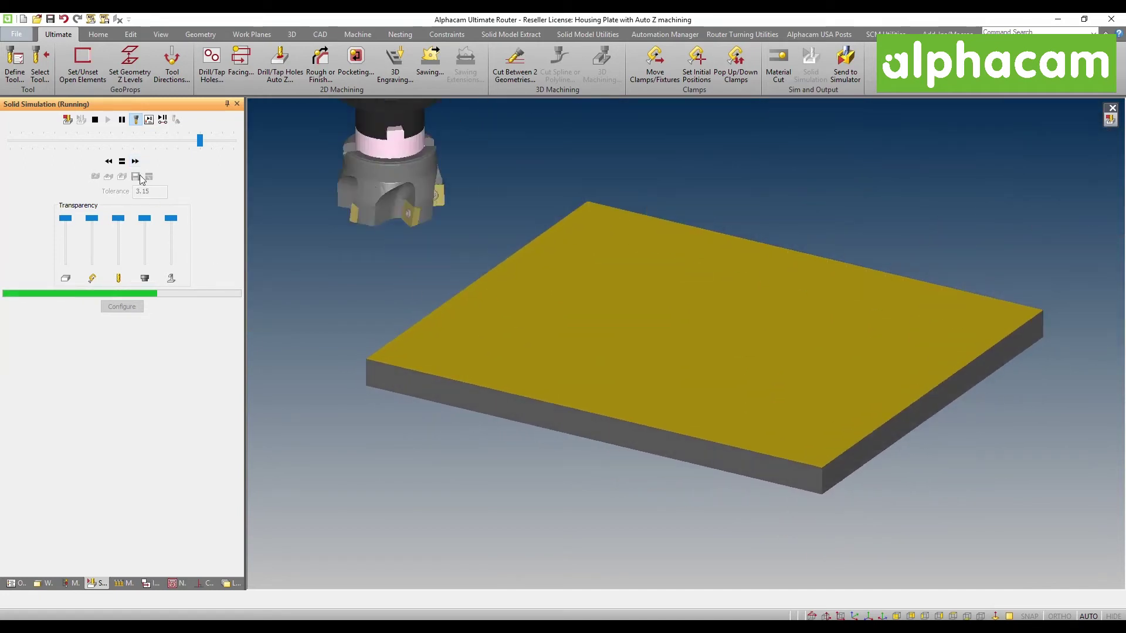
left_click(95, 119)
Step: Close the solid simulation and edit the FACING operation from the operations list
right_click(492, 230)
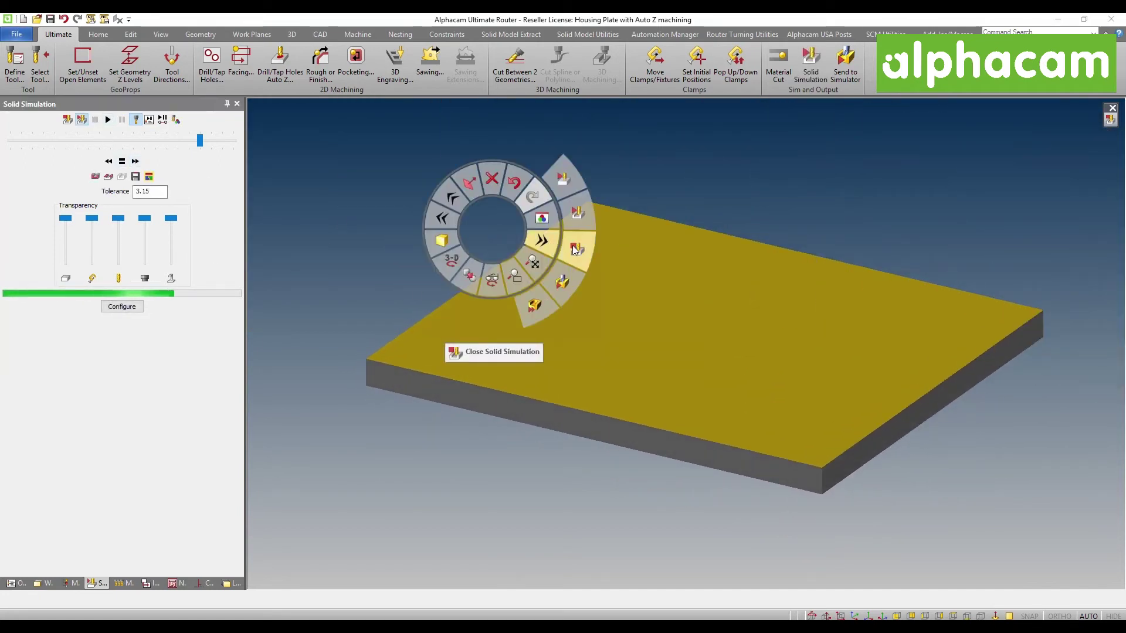
left_click(572, 245)
left_click(18, 584)
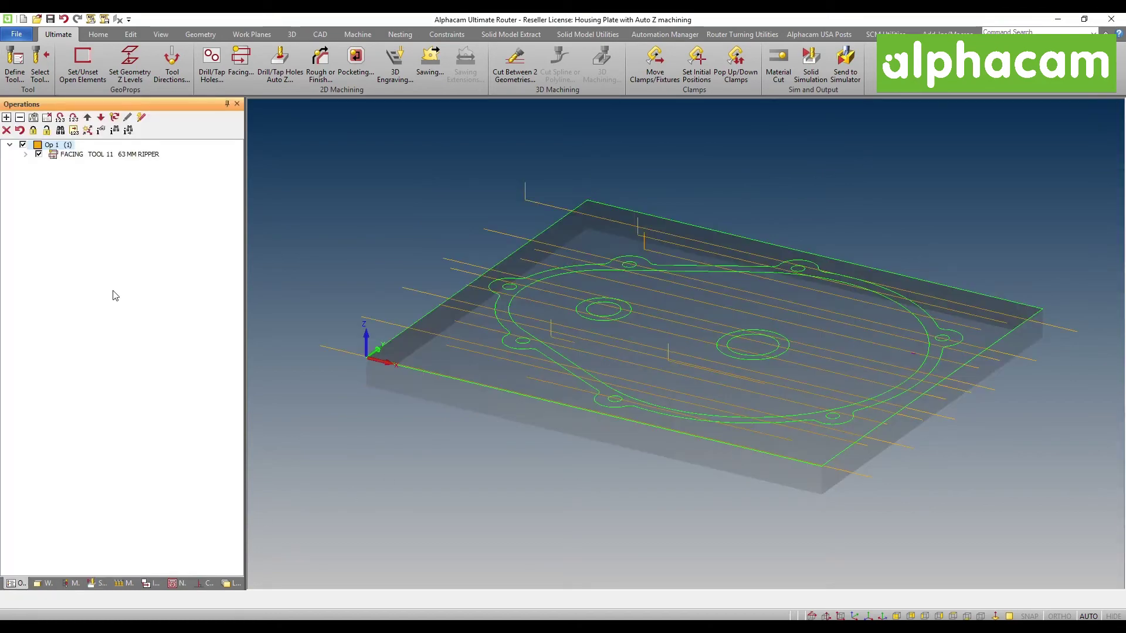
right_click(126, 155)
left_click(169, 158)
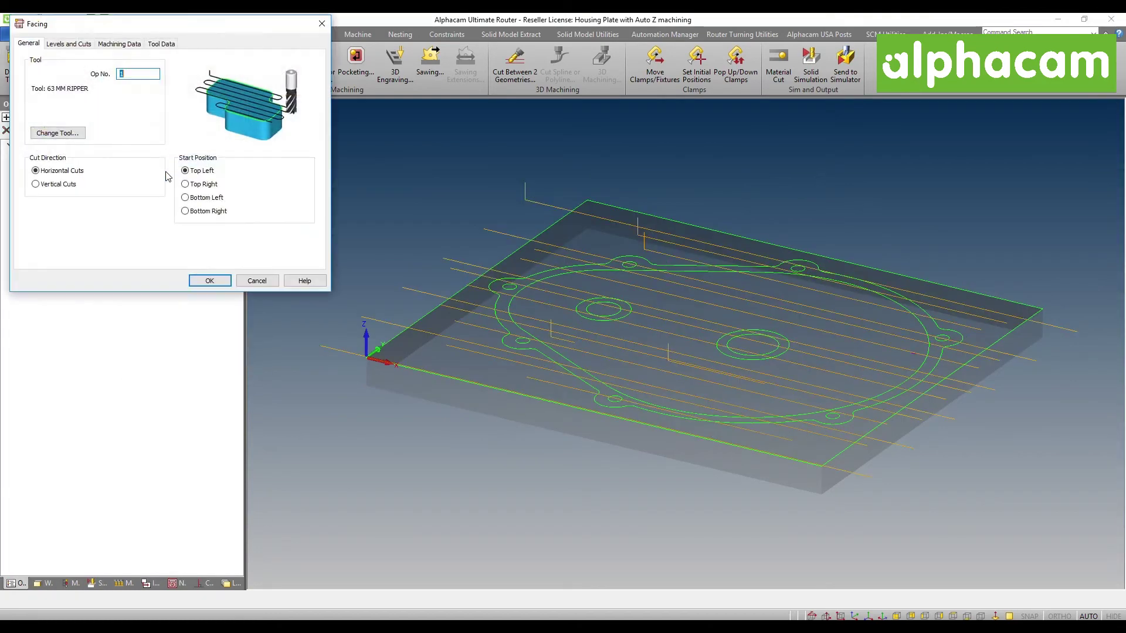
Step: Enable Machine multiple geometries as one with Optimised Rapids and apply the changes
left_click_drag(169, 27, 230, 104)
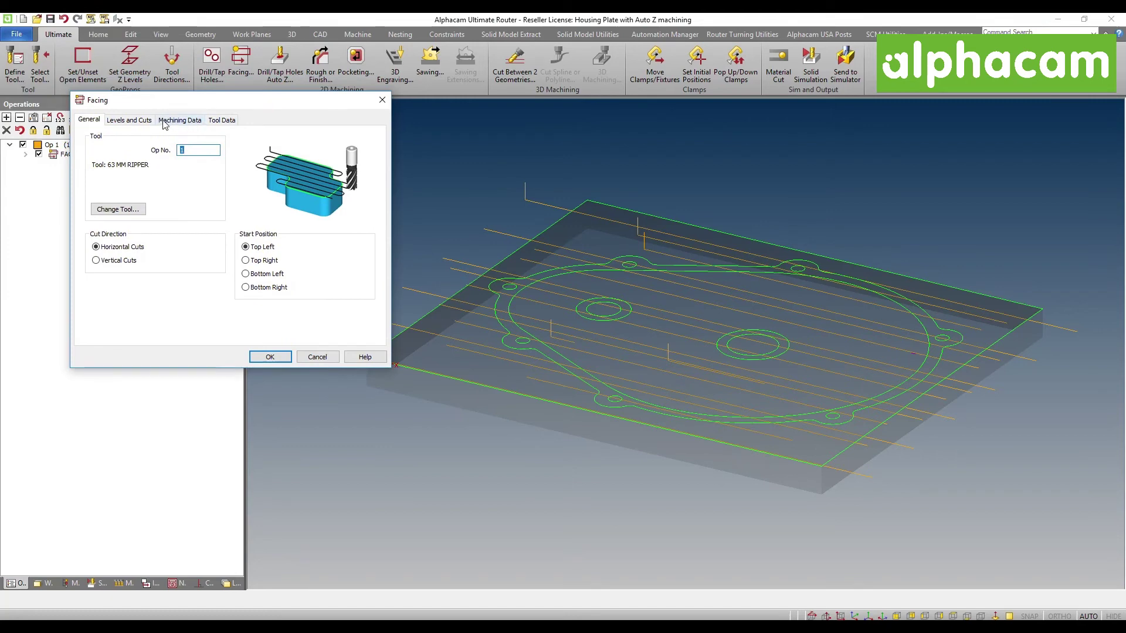
left_click(146, 121)
left_click(179, 120)
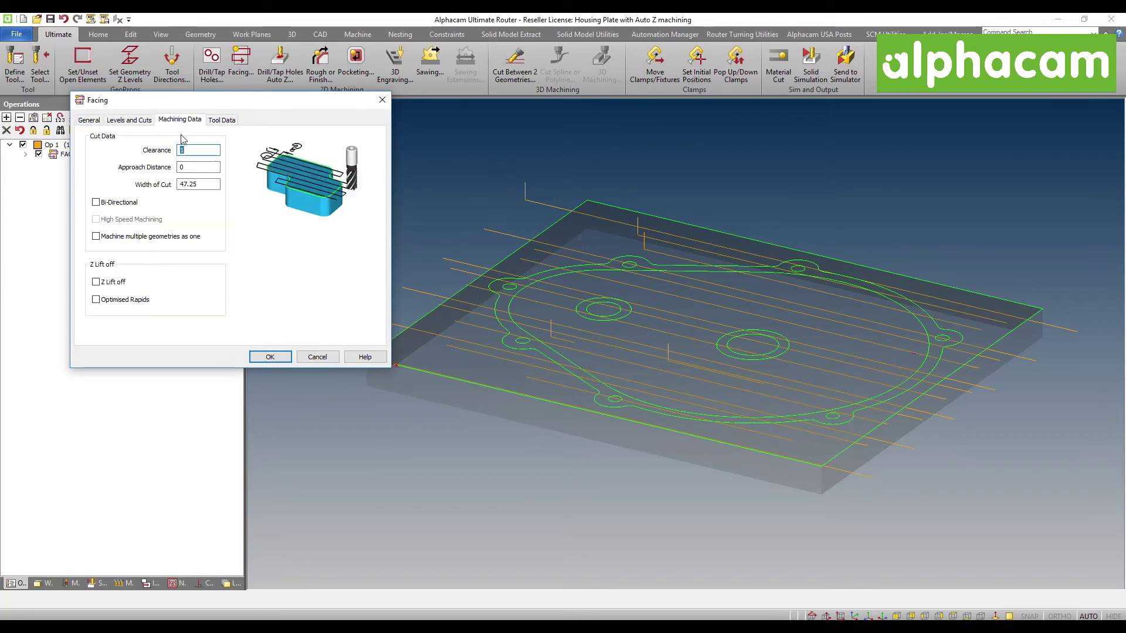
left_click(123, 237)
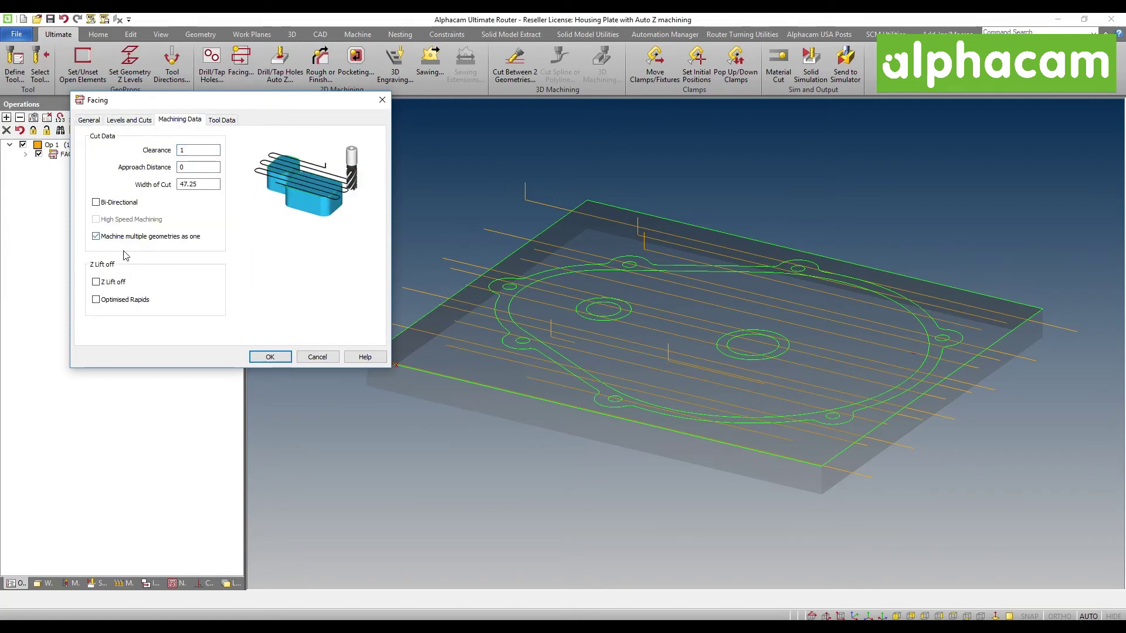
left_click(269, 356)
middle_click_drag(664, 350, 632, 274)
right_click(631, 270)
Step: Rerun the solid simulation of revised Op 1 and rotate to inspect the fully faced plate top
left_click(711, 251)
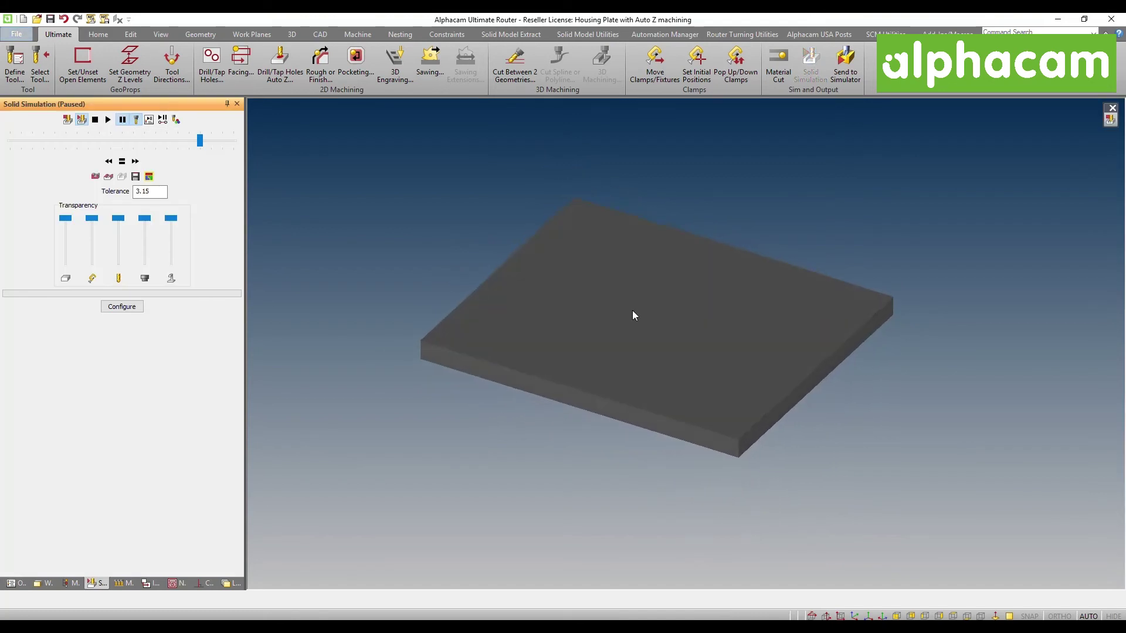
left_click(108, 119)
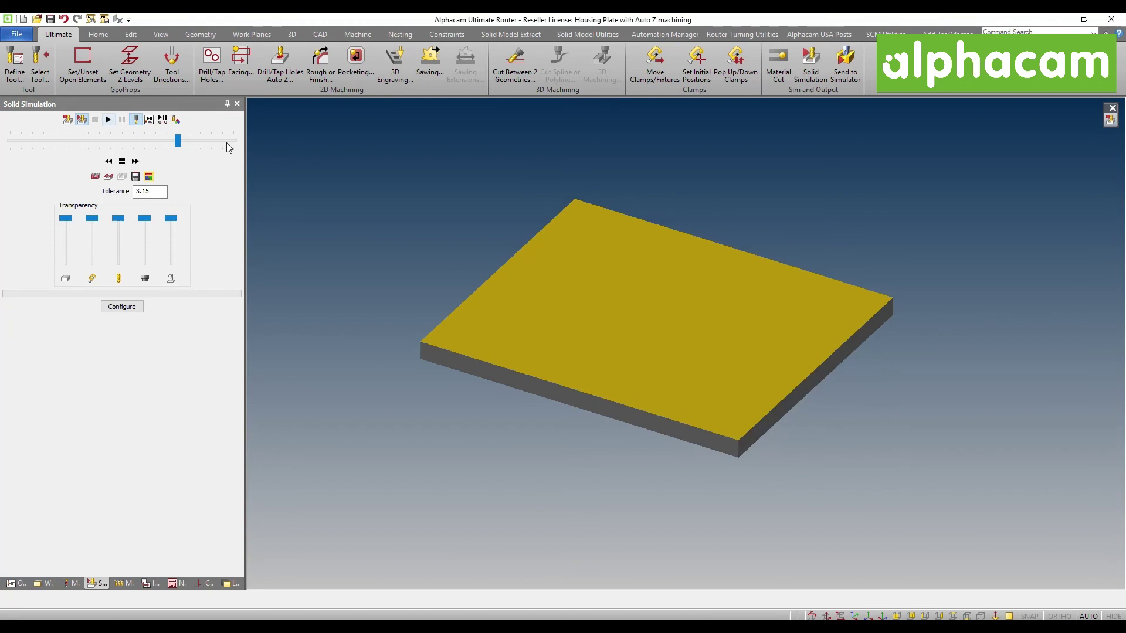
middle_click_drag(713, 324, 692, 324)
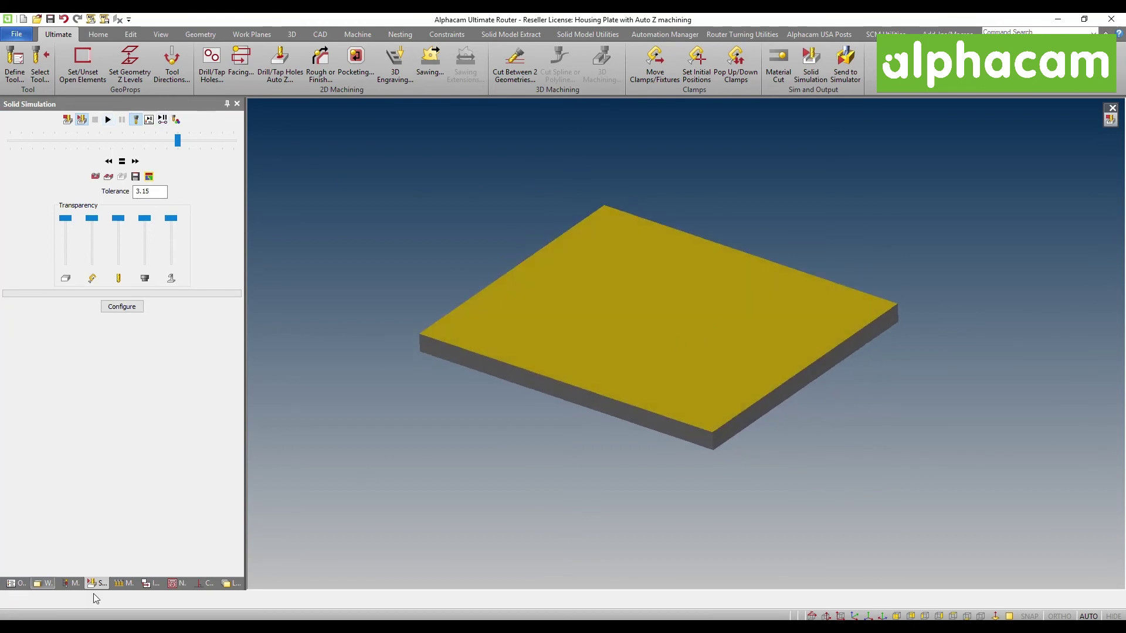
left_click(16, 584)
Step: Set the FACING operation to bi-directional cuts with High Speed Machining
right_click(118, 159)
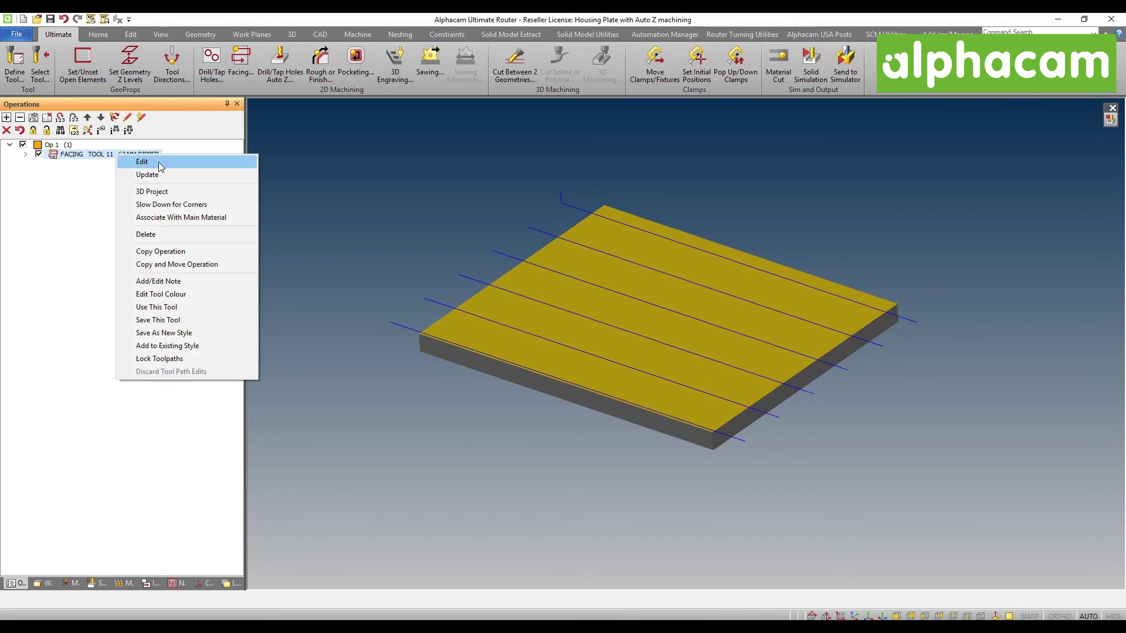
left_click(162, 167)
left_click(79, 51)
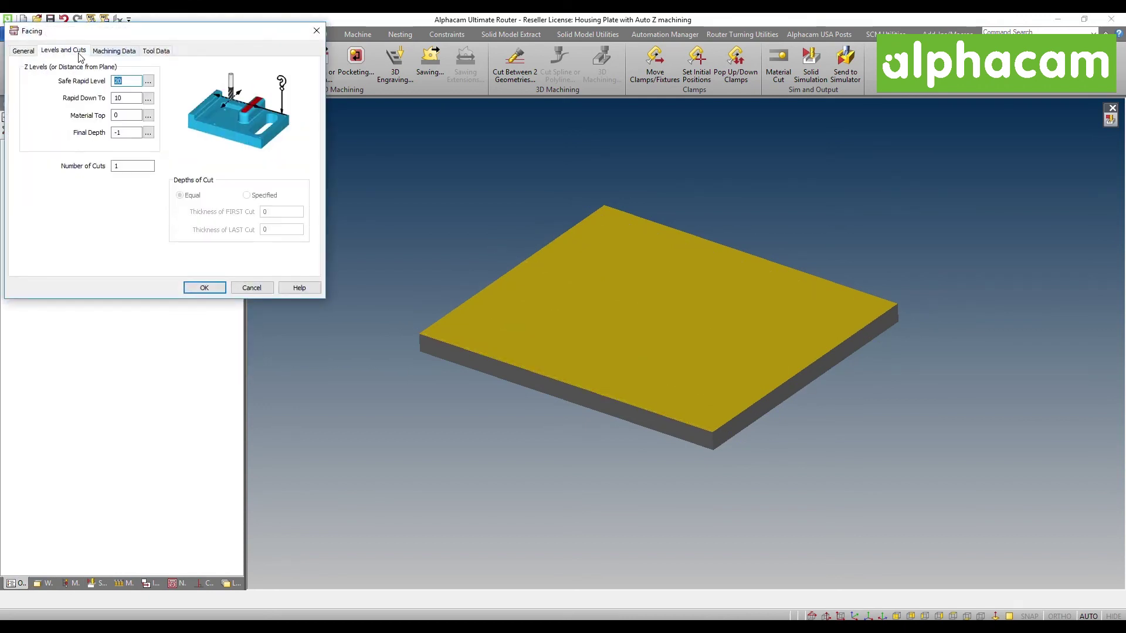
left_click(115, 51)
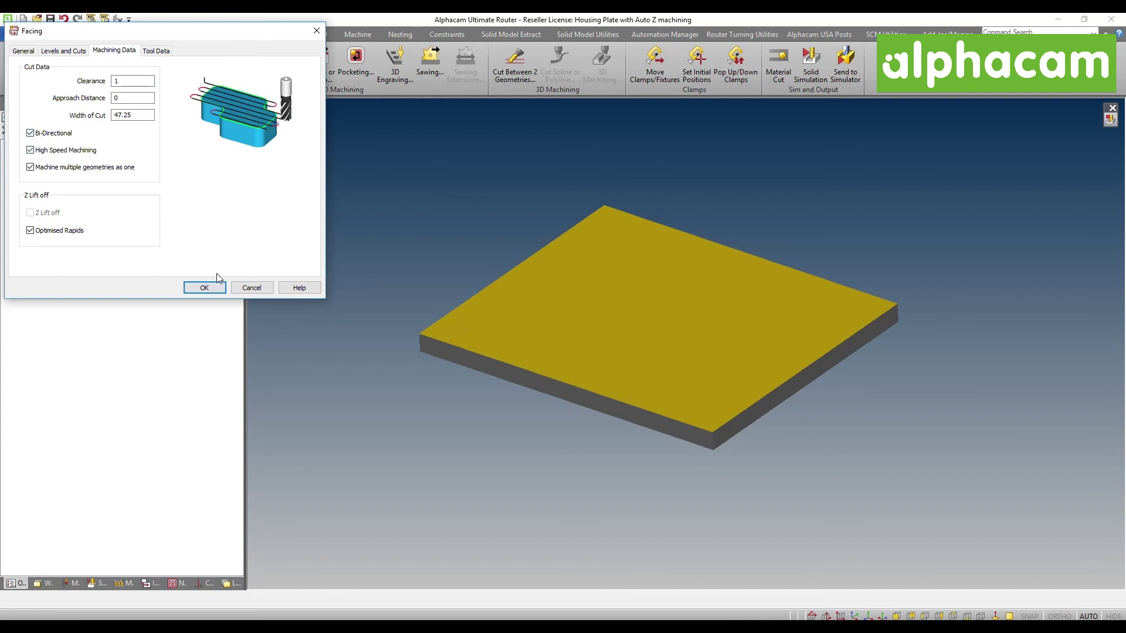
left_click(204, 288)
Step: Reopen Solid Simulation and run it fast-forward to confirm the plate top is fully faced
right_click(724, 302)
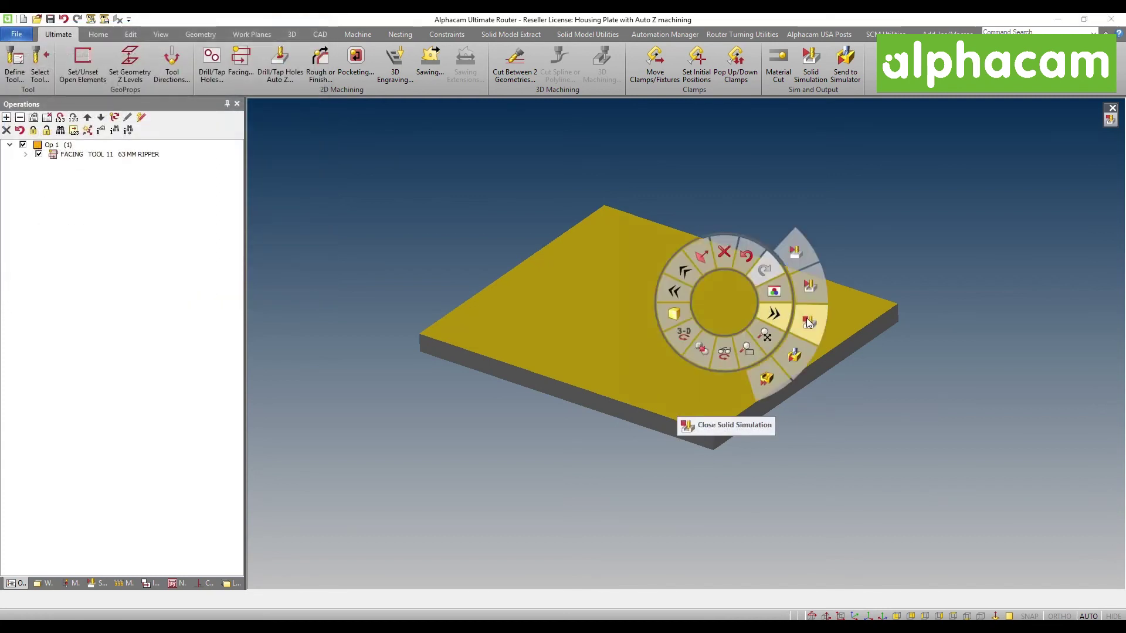
left_click(808, 319)
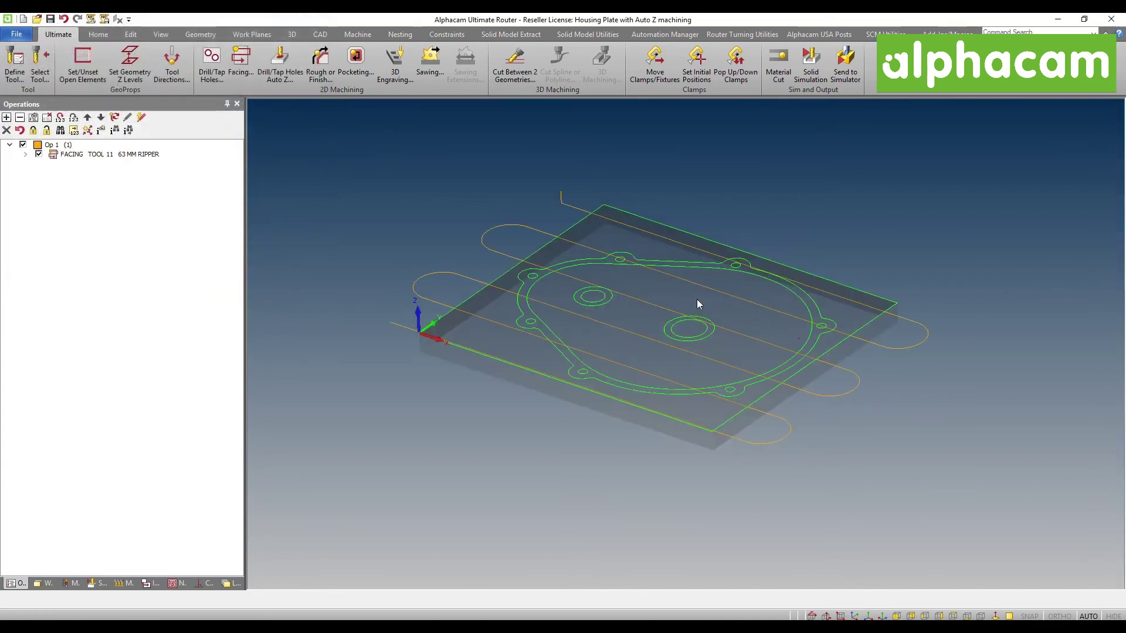
right_click(533, 217)
left_click(614, 210)
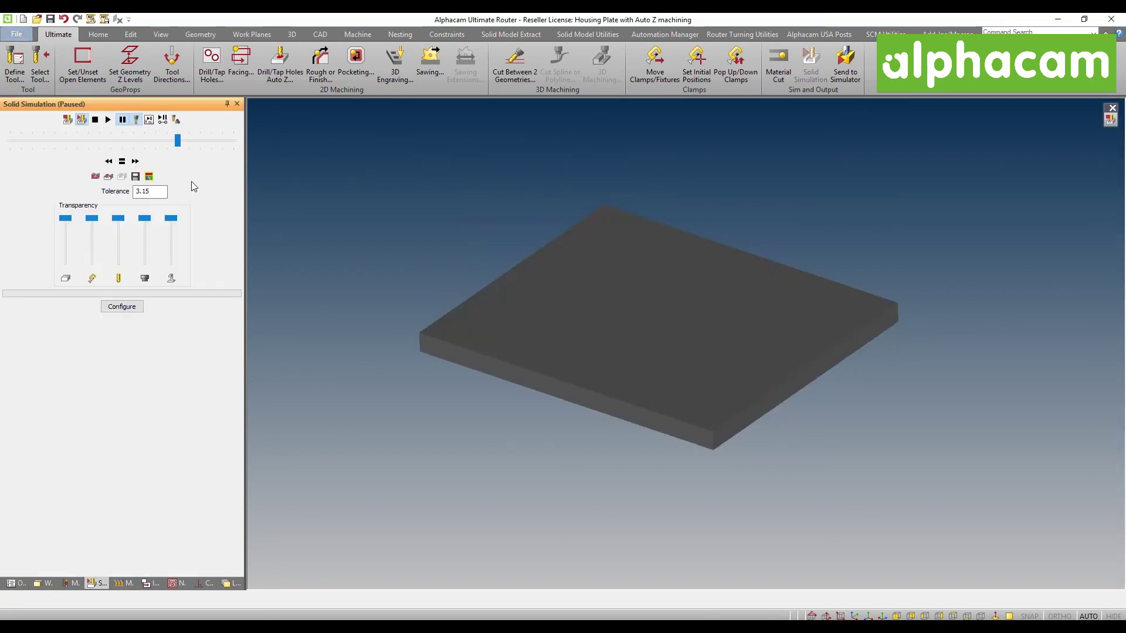
left_click(107, 120)
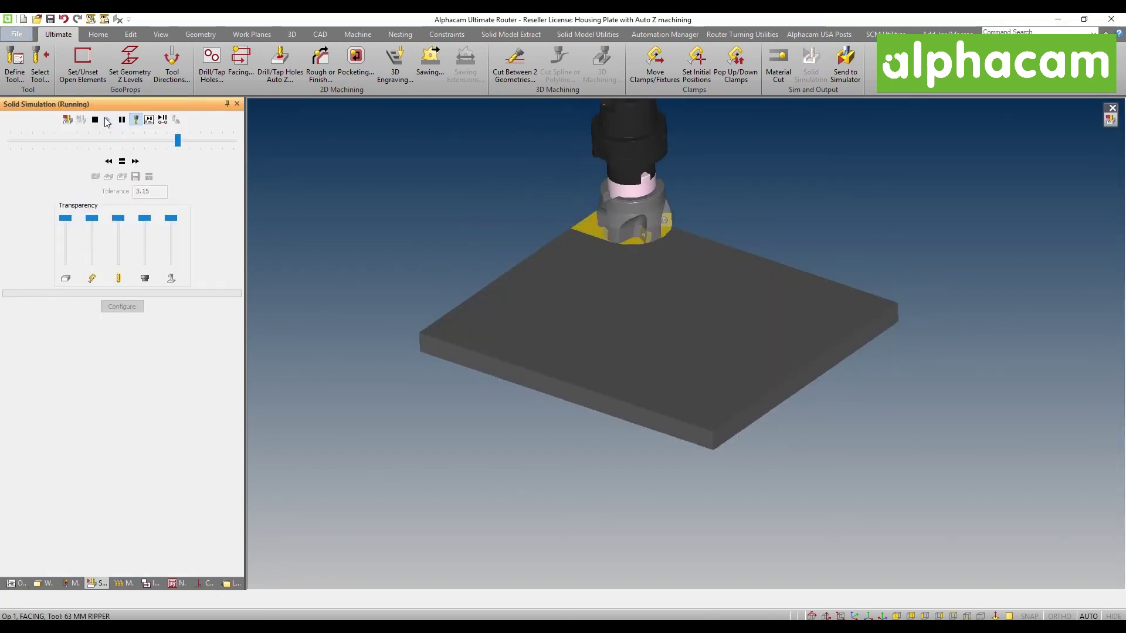
left_click(136, 162)
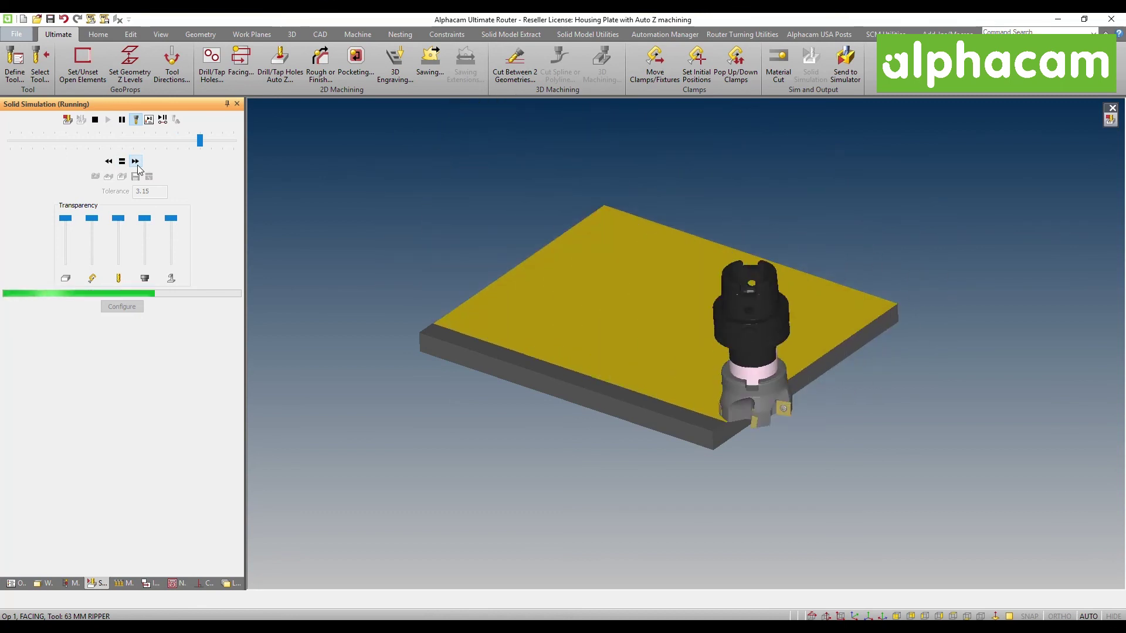
left_click(122, 161)
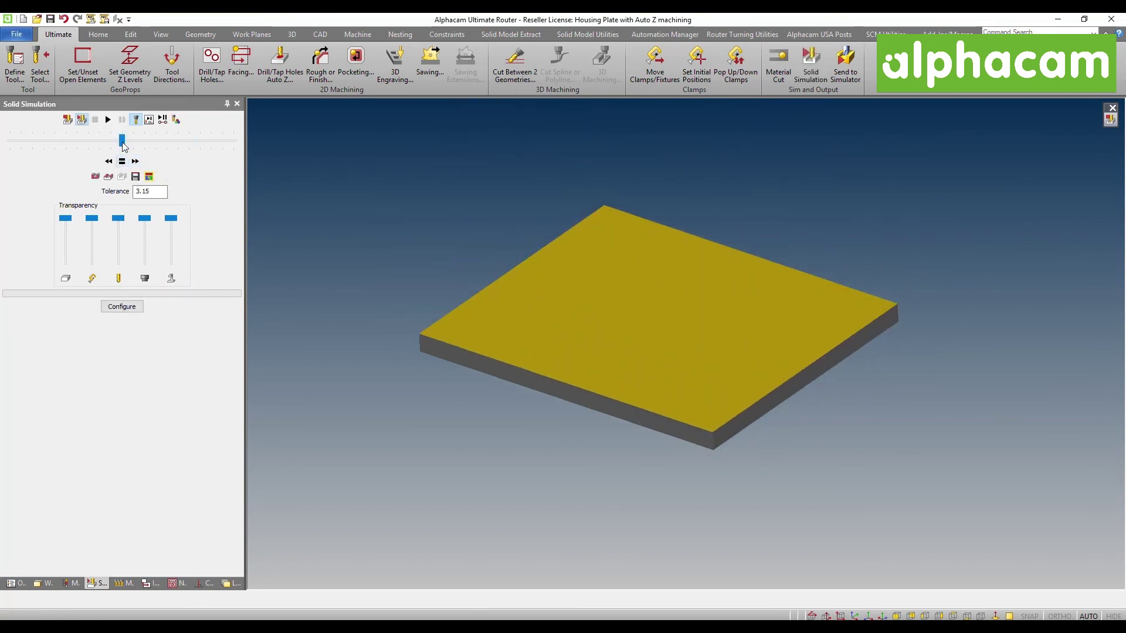